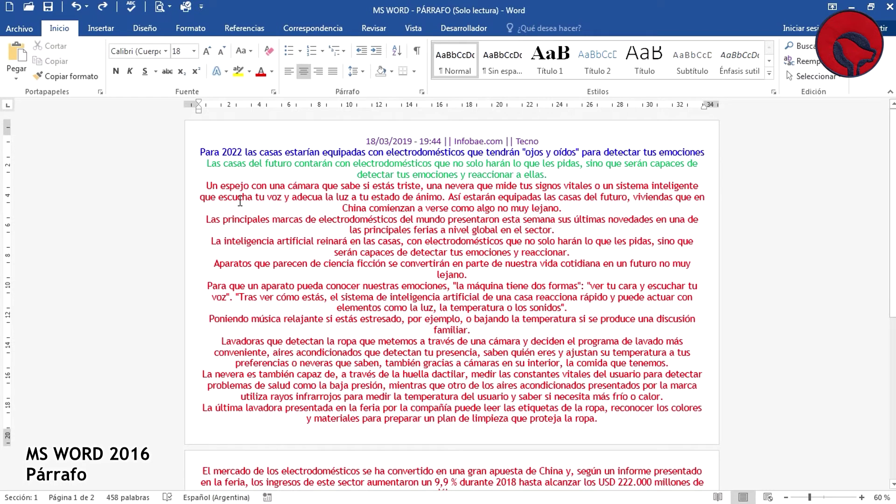
- Select the red body paragraphs and set their alignment to Izquierda in the Párrafo dialog
mouse_move(172, 187)
left_mouse_down()
mouse_move(559, 430)
mouse_move(470, 344)
left_mouse_up()
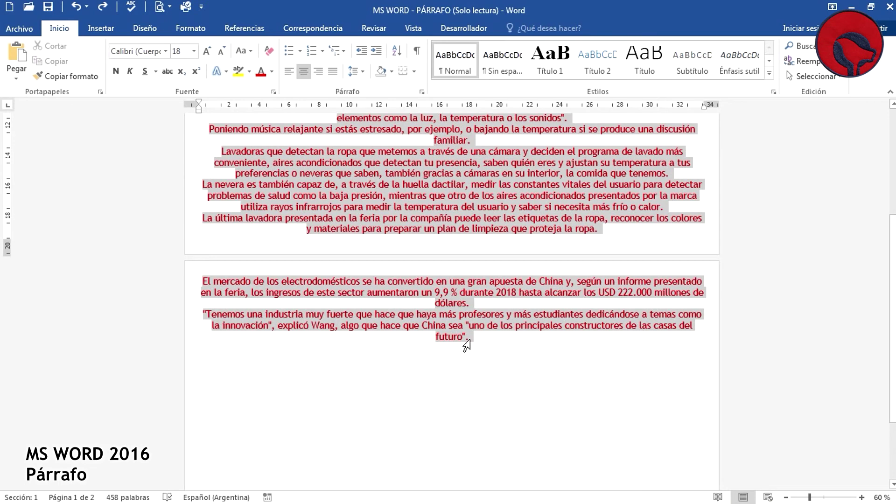
scroll(470, 343, "up", 1)
scroll(470, 343, "up", 2)
scroll(467, 328, "up", 1)
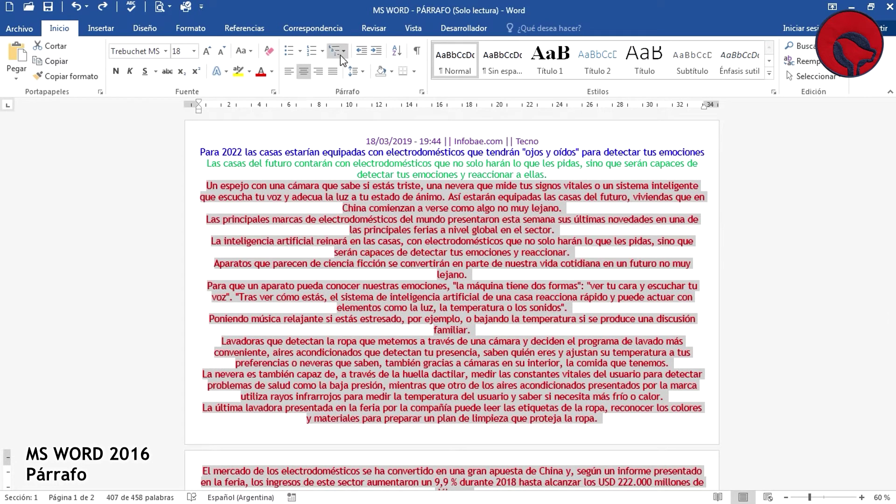
left_click(422, 92)
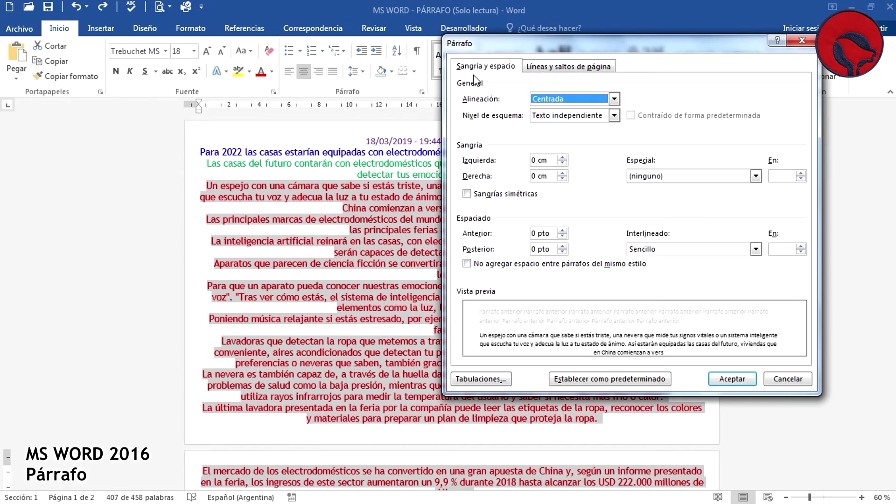
left_click_drag(556, 47, 385, 90)
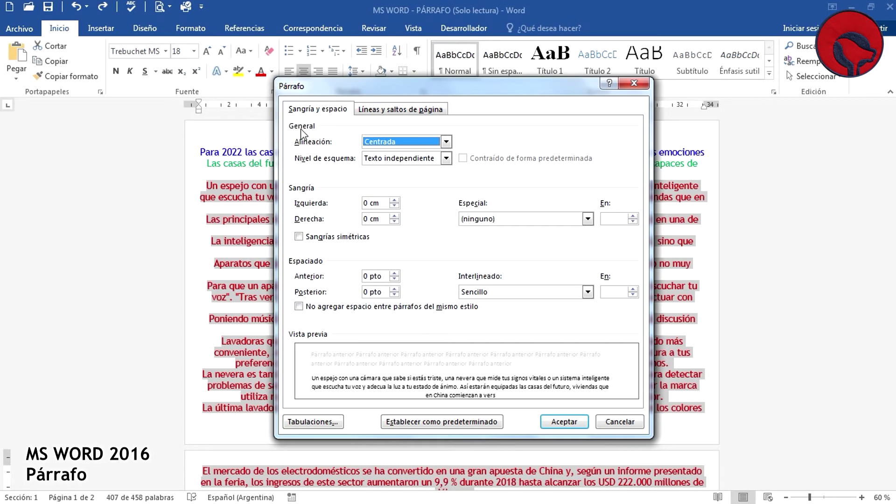
left_click(446, 142)
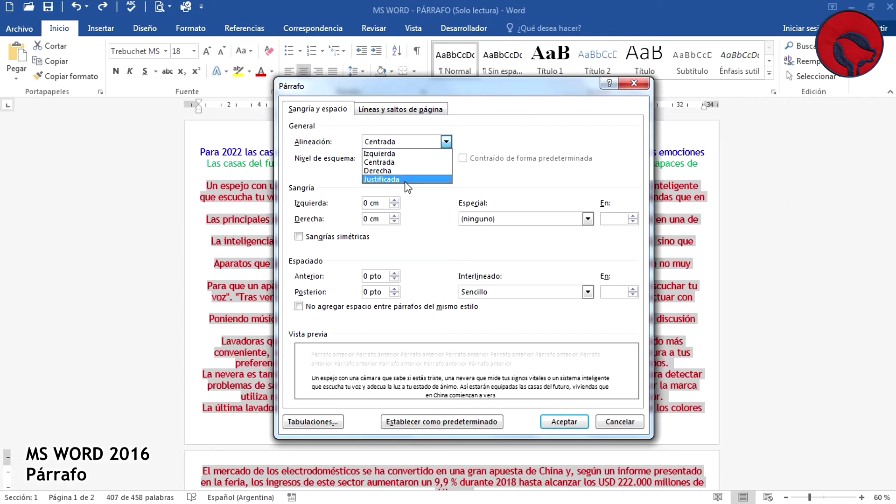
left_click(391, 154)
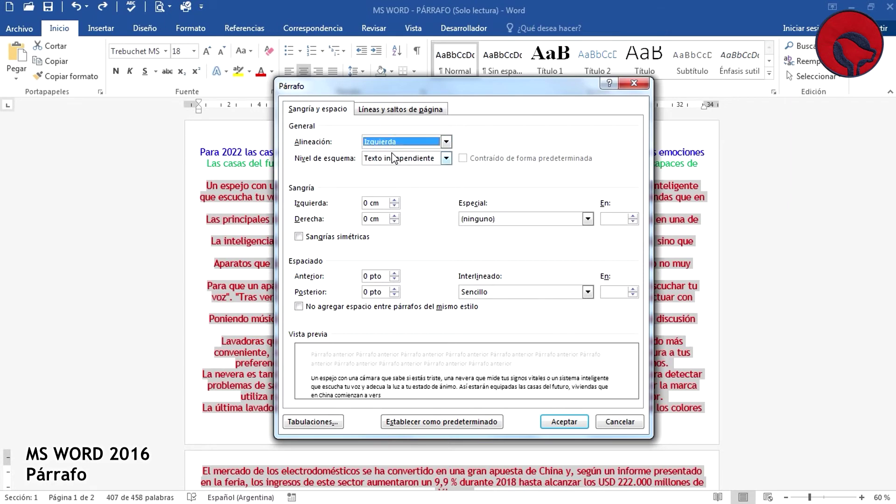
left_click(574, 421)
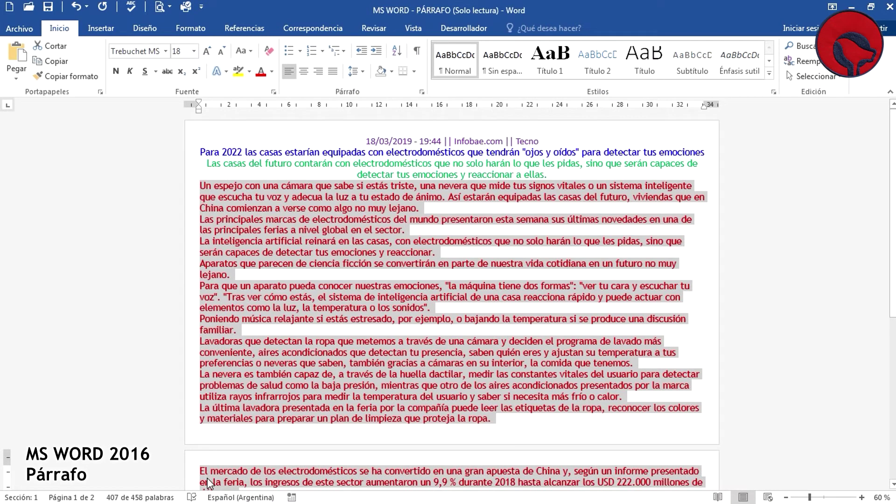
- Try right and centred alignment on the red paragraphs, then justify them
left_click(318, 71)
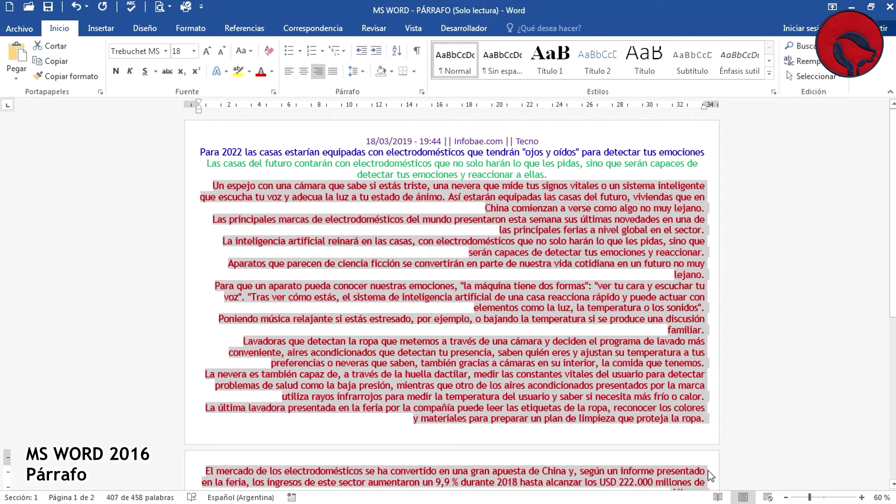
left_click(304, 71)
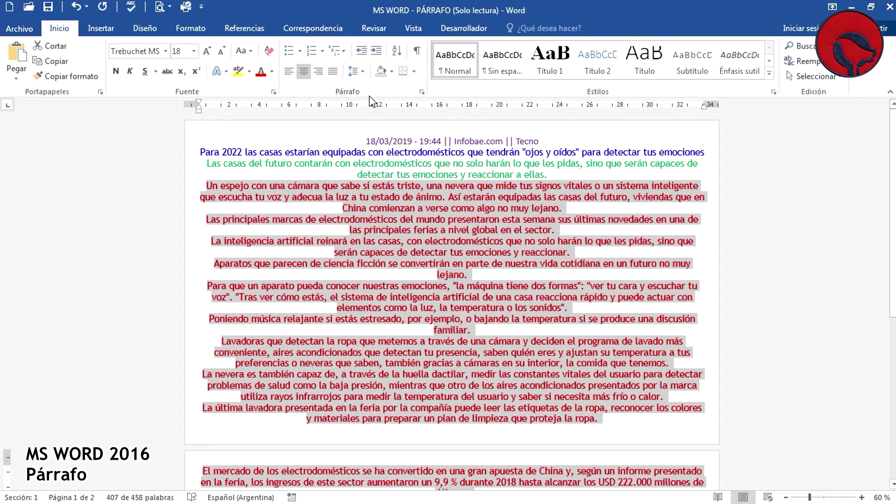
left_click(333, 72)
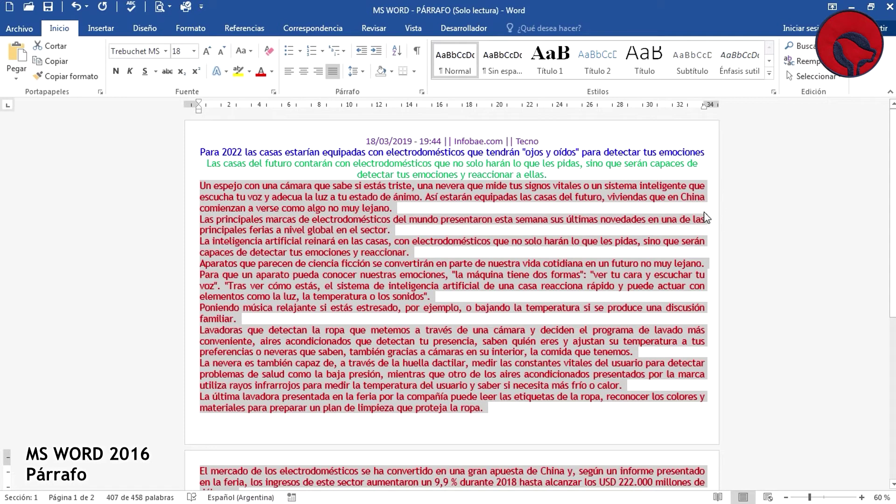
- Open the Párrafo settings, cancel once, then reopen them and move the window aside
left_click(339, 188)
left_click(422, 92)
left_click_drag(393, 84, 589, 84)
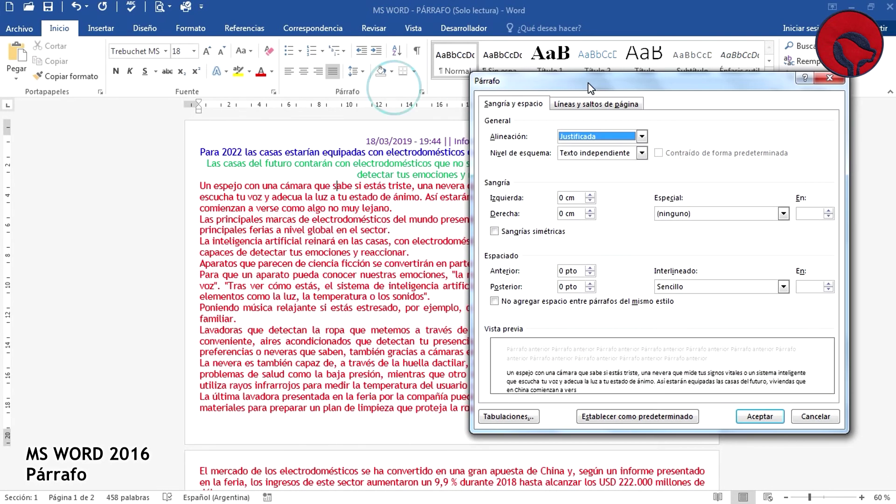
left_click(817, 416)
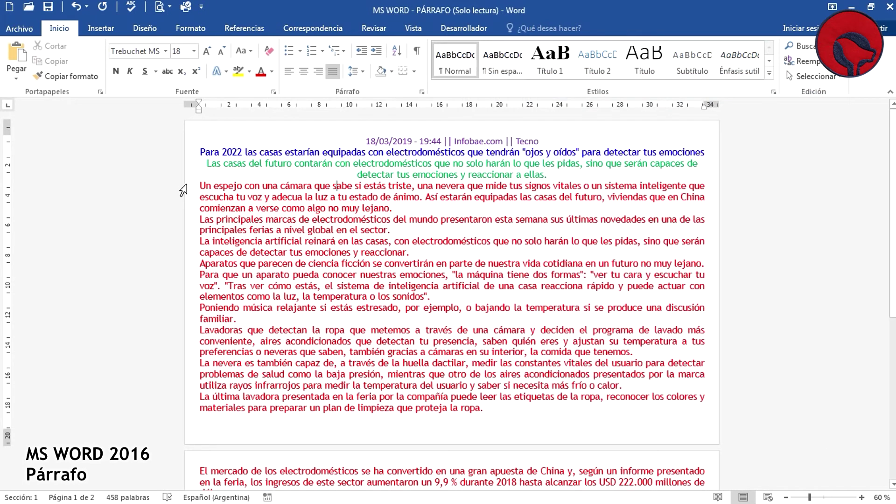
left_click(422, 92)
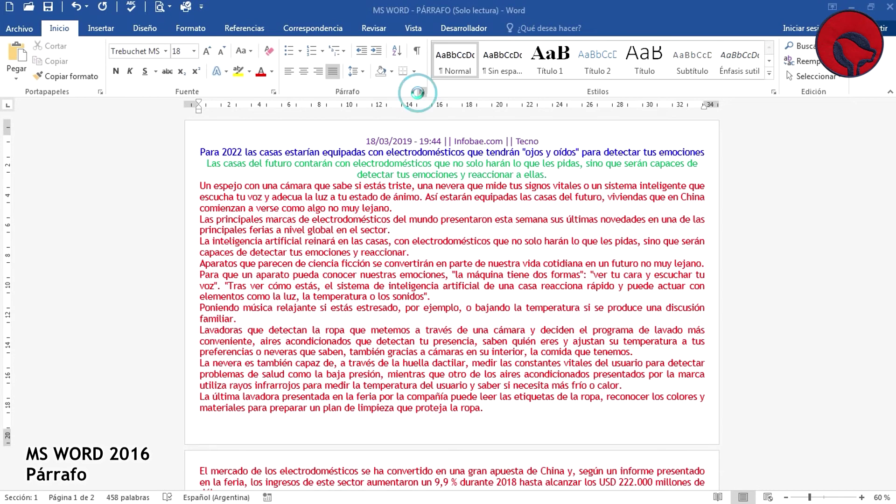
left_click_drag(505, 87, 242, 104)
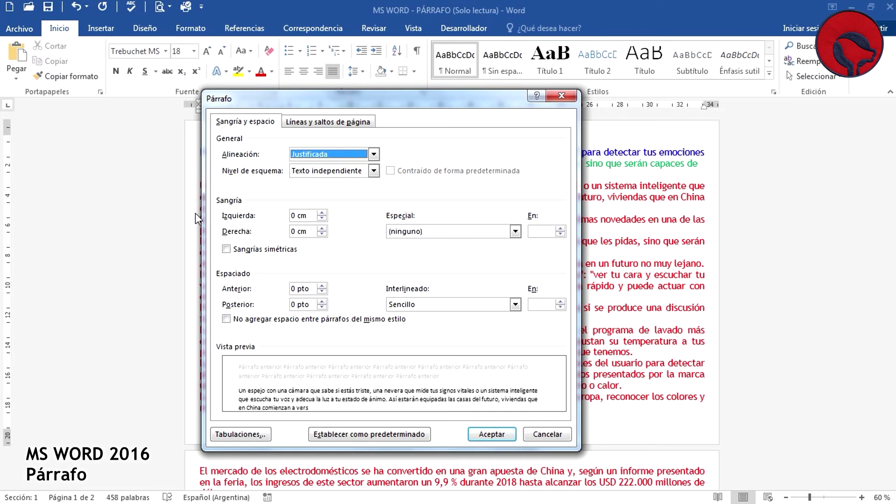
- Give the first three red paragraphs a 5 cm left indent
left_click(562, 96)
left_click_drag(187, 187, 190, 254)
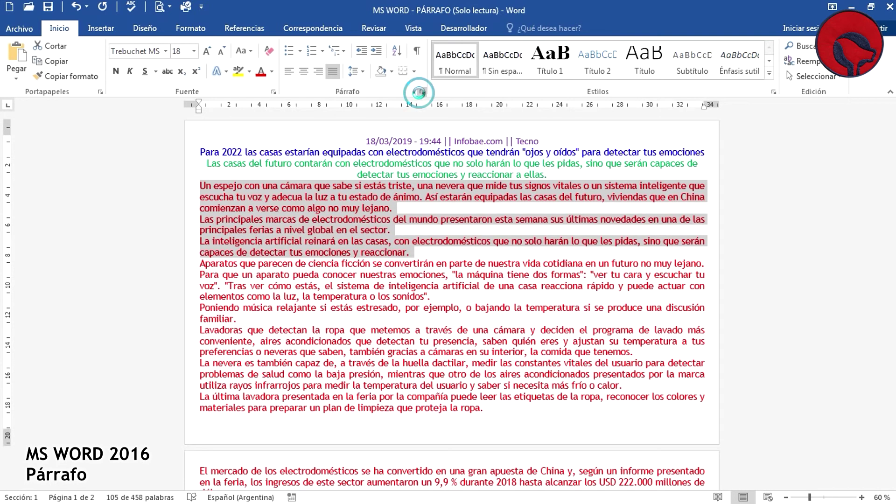
left_click(423, 95)
left_click_drag(355, 97, 525, 93)
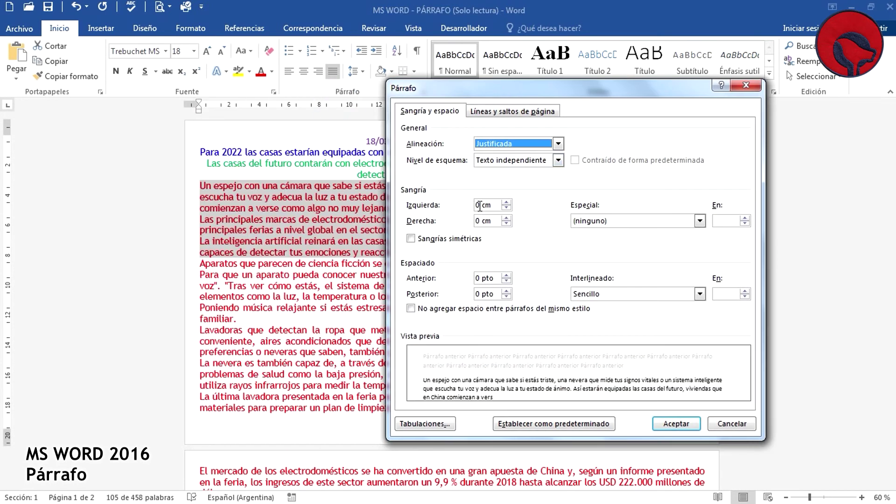
double_click(479, 205)
type("5")
left_click(669, 426)
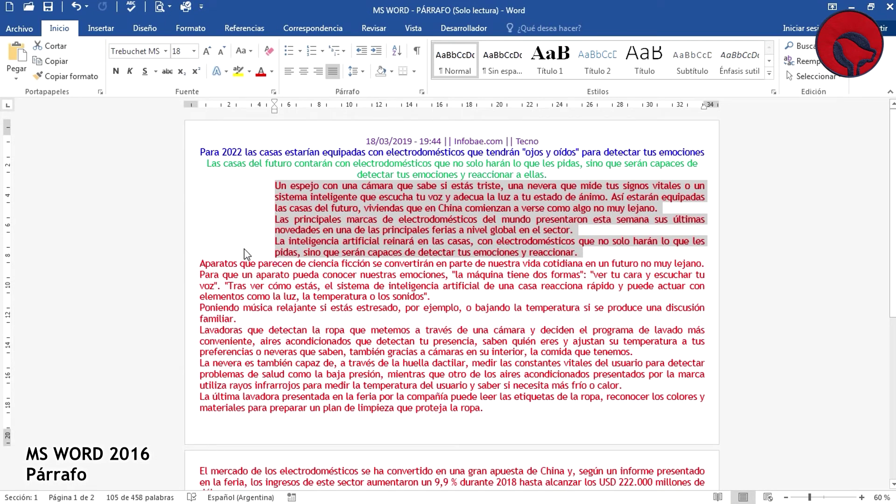
- Add a 3 cm right indent to the same three paragraphs
left_click(422, 94)
left_click_drag(488, 86, 406, 85)
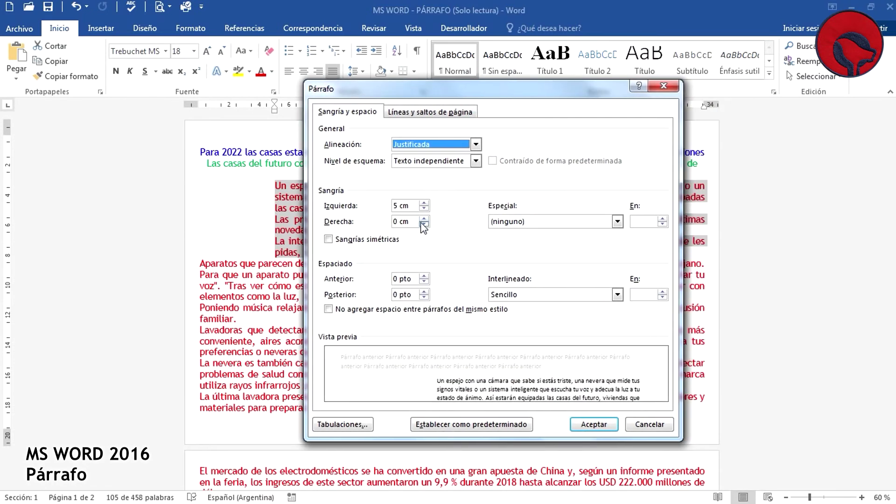
left_click_drag(416, 222, 393, 221)
type("3")
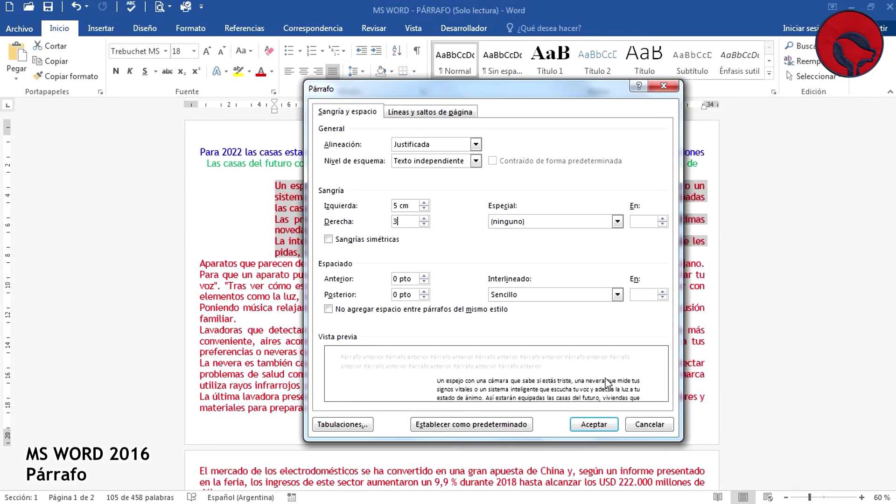
left_click(598, 424)
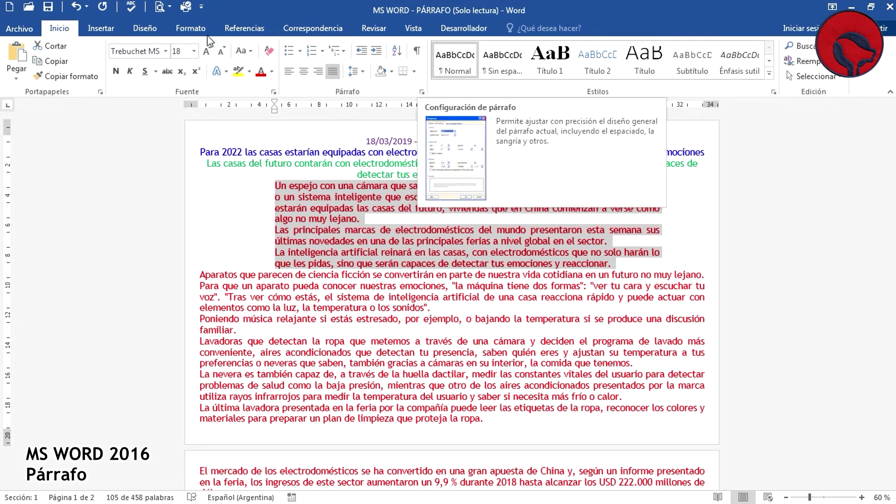
- Undo the 5 cm left and 3 cm right indent changes
left_click(87, 6)
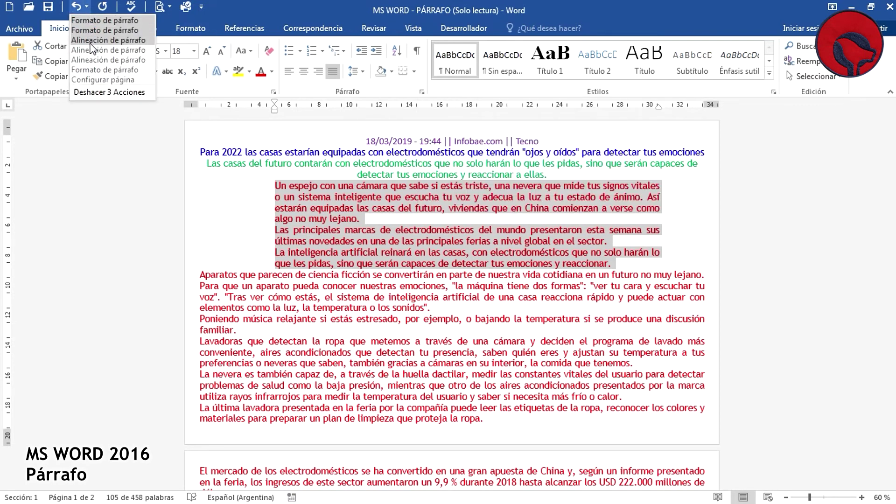
left_click(95, 61)
left_click(519, 254)
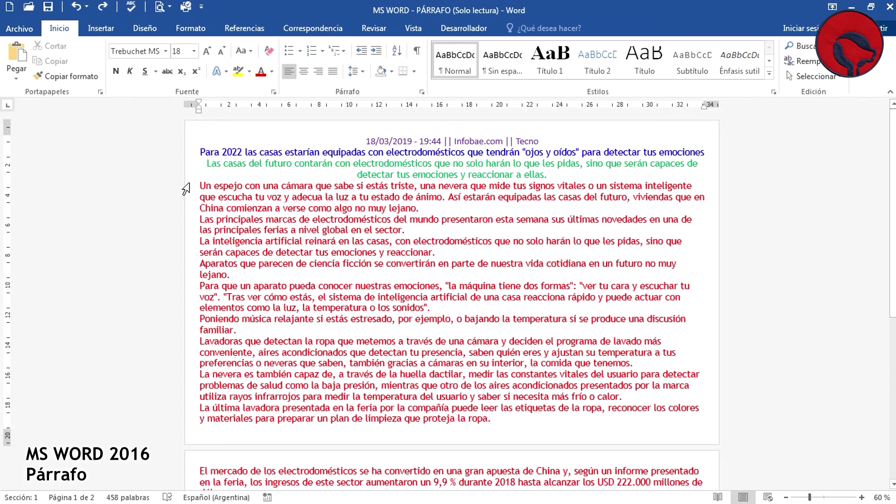
- Give the paragraphs from 'Un espejo…' to '…lejano.' a 1,25 cm first-line indent and justify them
left_click_drag(185, 188, 206, 280)
left_click(422, 92)
left_click_drag(510, 95, 609, 76)
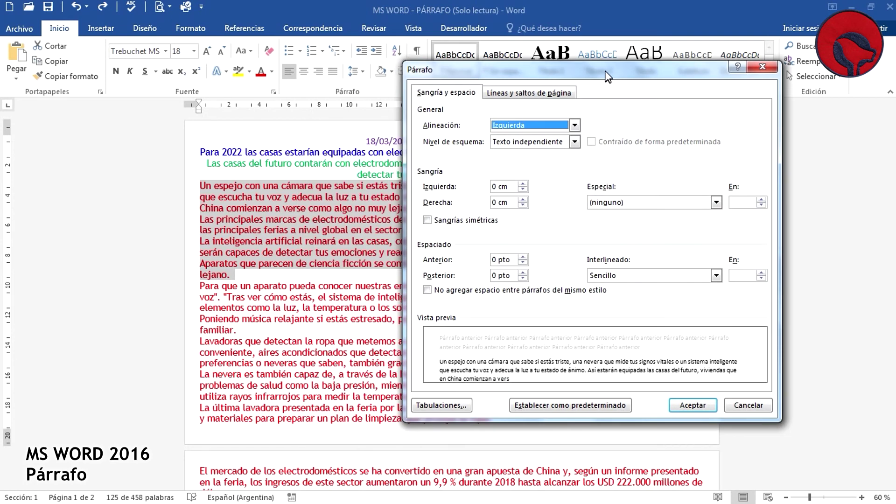
left_click(610, 204)
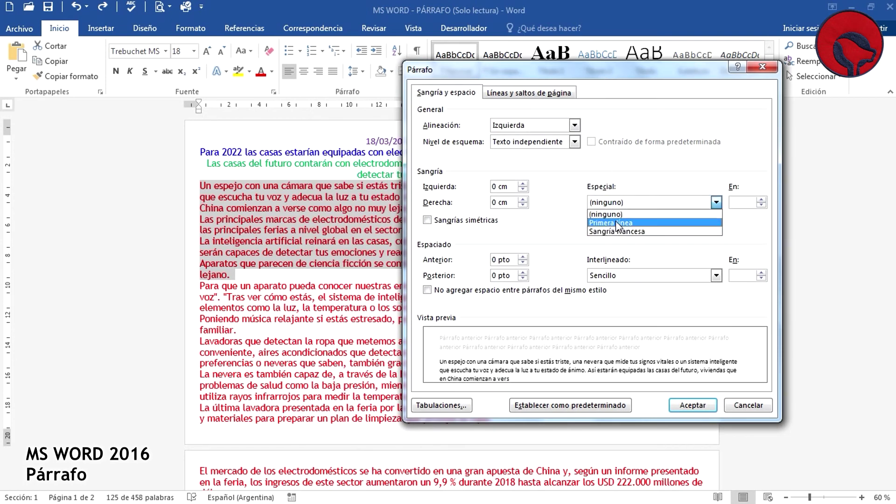
left_click(616, 223)
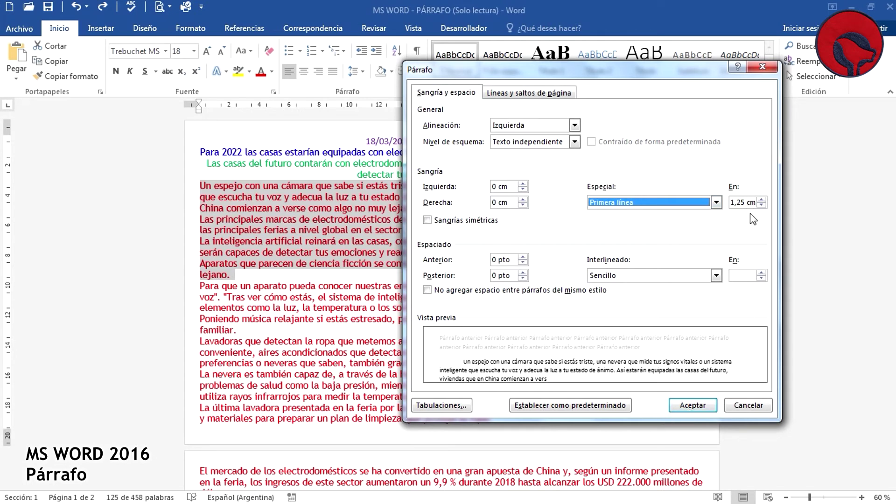
left_click(762, 200)
left_click(762, 199)
left_click(762, 199)
left_click(761, 200)
left_click(761, 199)
left_click(761, 199)
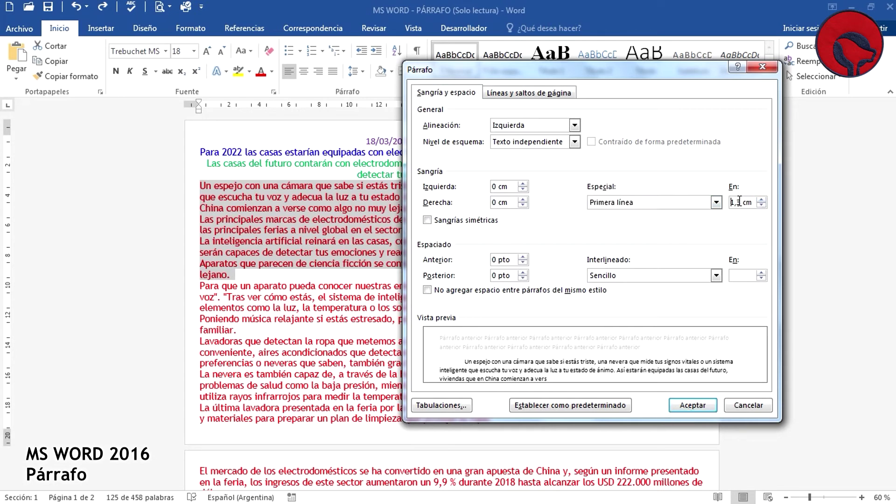
key("Delete")
type("25")
left_click(693, 405)
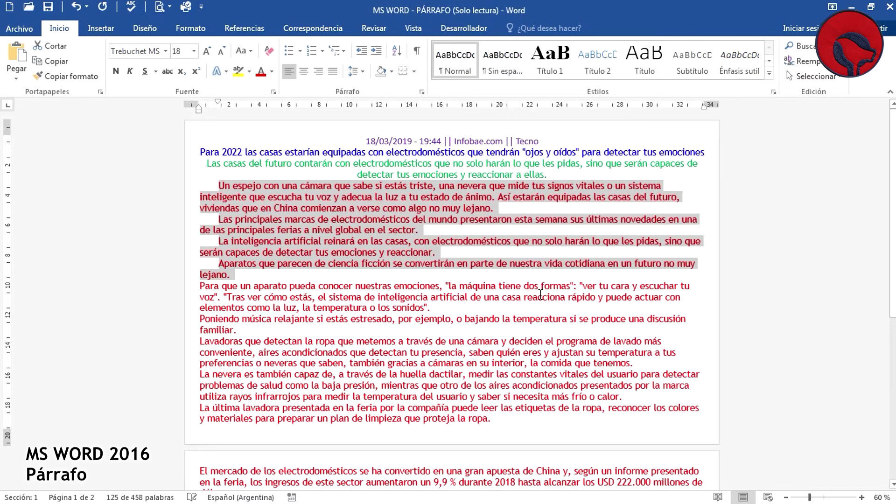
left_click(334, 70)
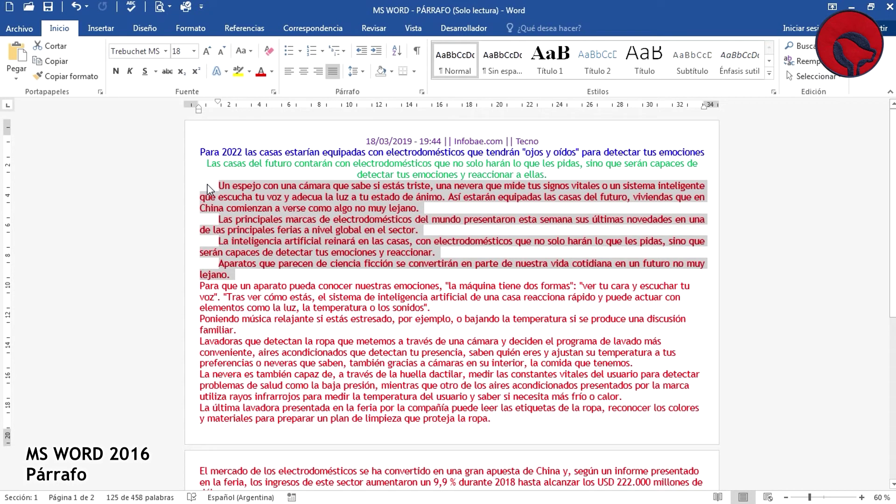
- Select the paragraphs from 'Para que…' to the article's end and justify them with Ctrl+J
left_click(219, 190)
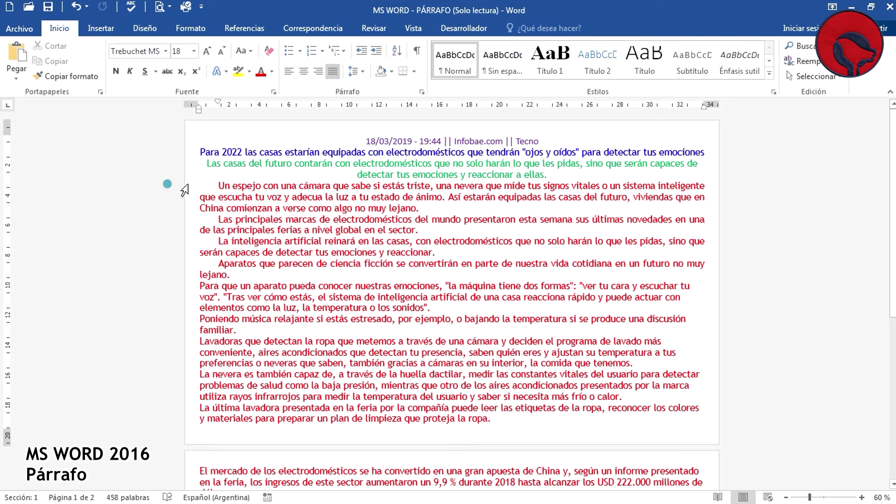
left_click_drag(193, 189, 192, 208)
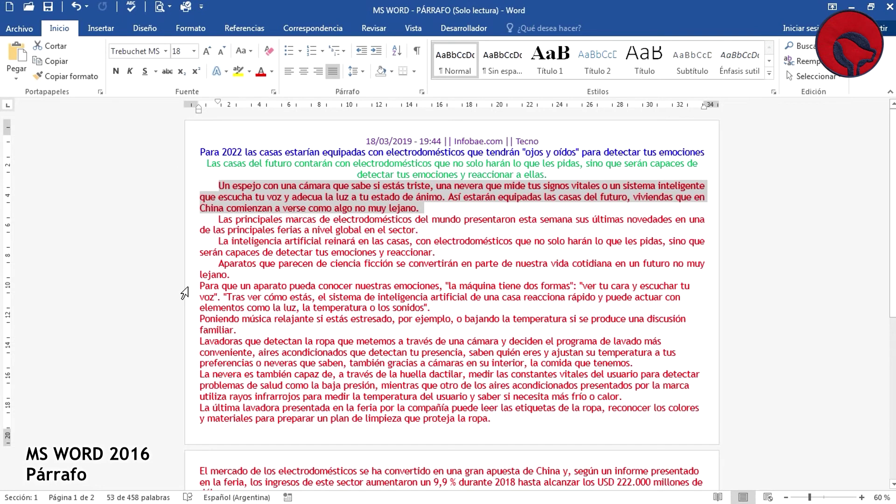
left_click_drag(185, 293, 548, 469)
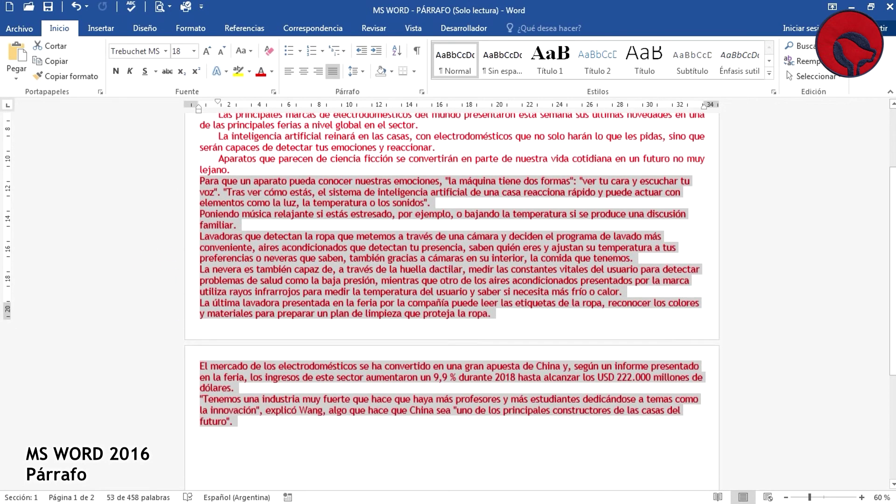
scroll(420, 280, "up", 3)
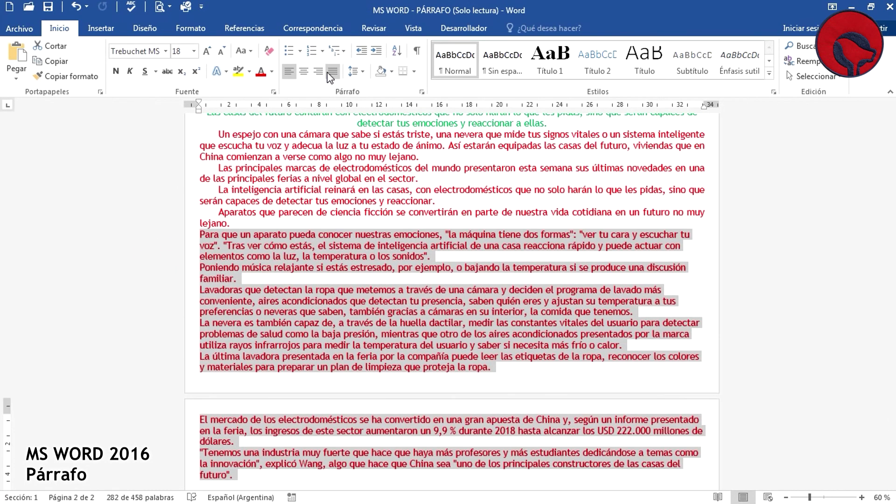
key("ctrl+j")
scroll(325, 142, "up", 1)
left_click(422, 92)
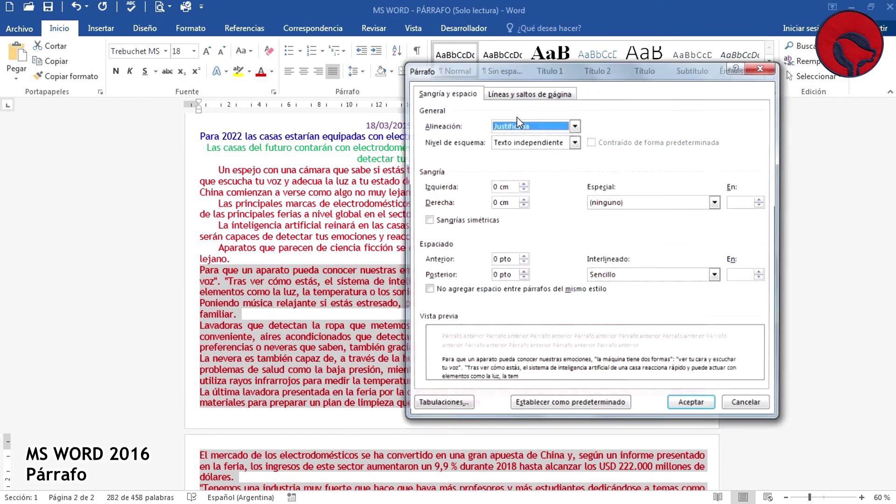
- Apply a Sangría francesa to the later paragraphs, then widen it from 1,25 cm to 3 cm
left_click(615, 205)
left_click(606, 231)
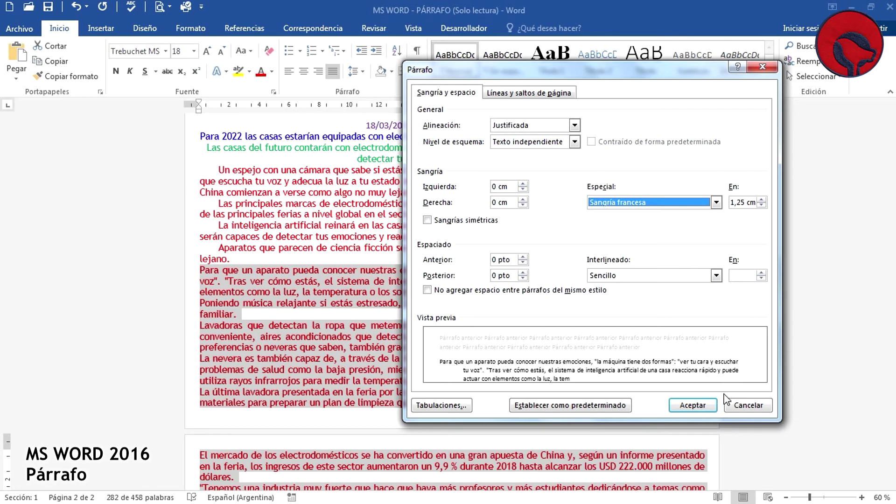
left_click(692, 405)
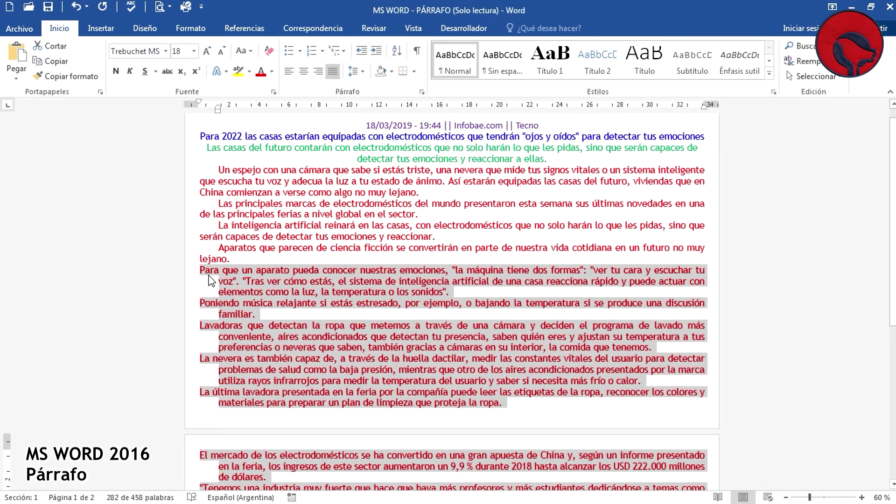
left_click(423, 92)
left_click(761, 199)
left_click(762, 199)
left_click(761, 199)
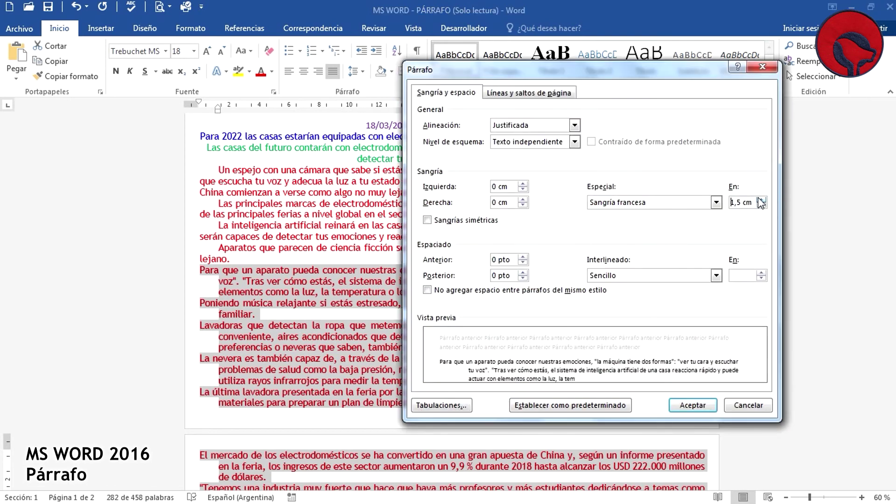
key("Delete")
key("Delete")
key("Delete")
type("3")
key("Return")
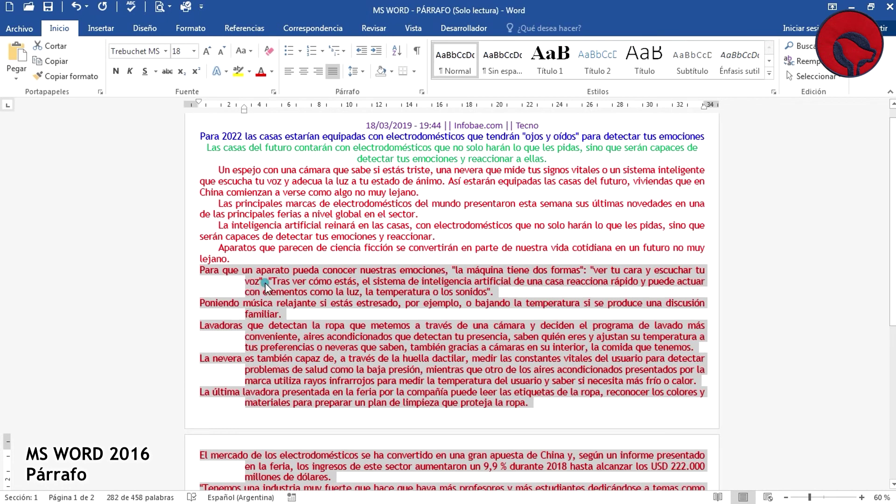
left_click(265, 282)
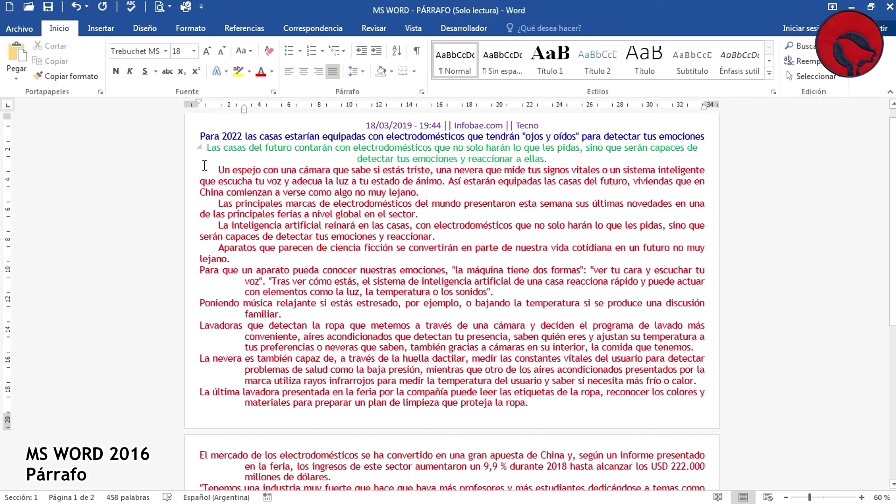
- Reset all body paragraphs to 0 cm left indent with no special indent
left_click_drag(187, 171, 570, 450)
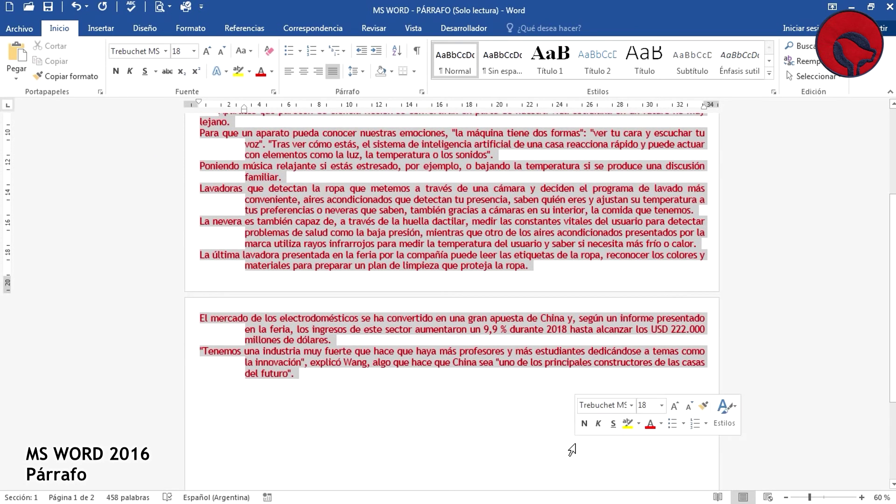
left_click(422, 92)
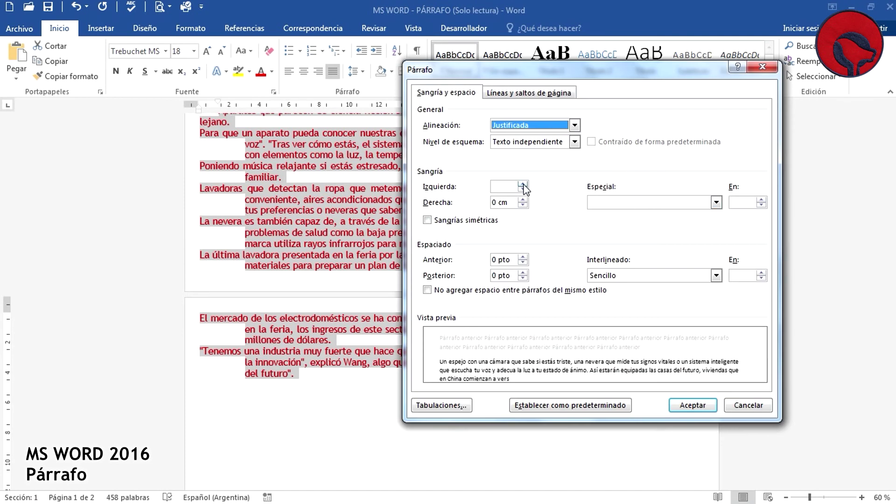
left_click(522, 188)
left_click(716, 202)
left_click(607, 213)
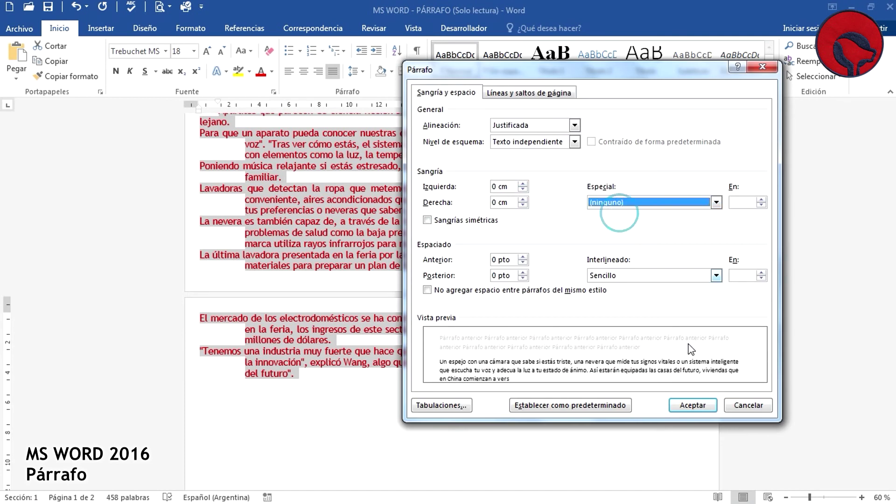
left_click(696, 405)
scroll(312, 208, "up", 2)
scroll(308, 203, "up", 2)
scroll(306, 204, "up", 1)
- Try a 3 cm first-line indent with a left indent of 22, then undo it
left_click(422, 92)
left_click(602, 202)
left_click(605, 223)
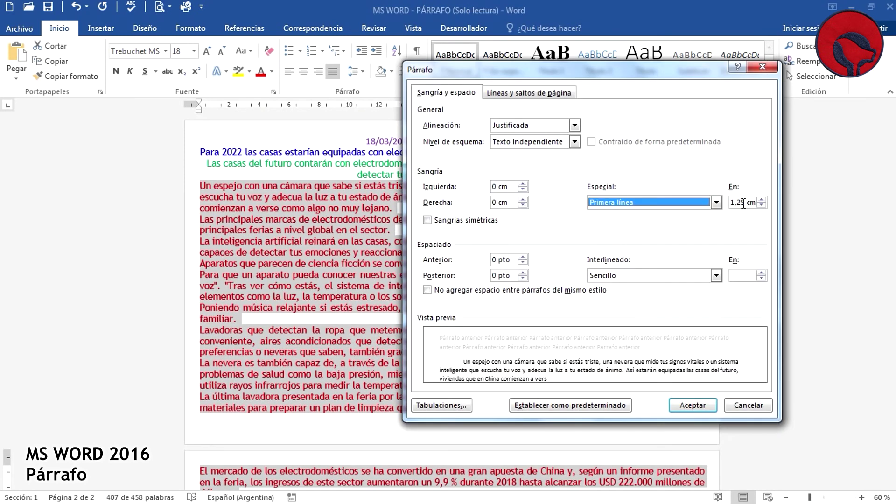
left_click(740, 203)
type("3")
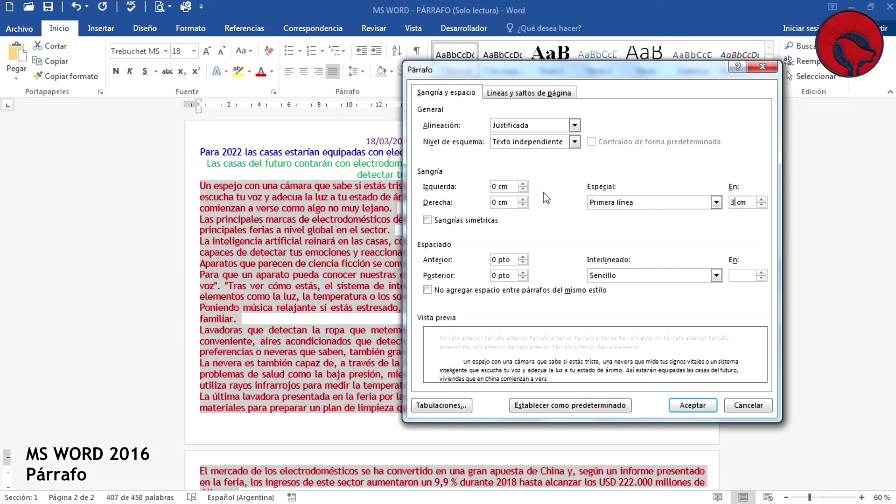
mouse_move(513, 187)
left_mouse_down()
mouse_move(468, 195)
mouse_move(516, 202)
left_mouse_up()
type("22")
left_click(710, 407)
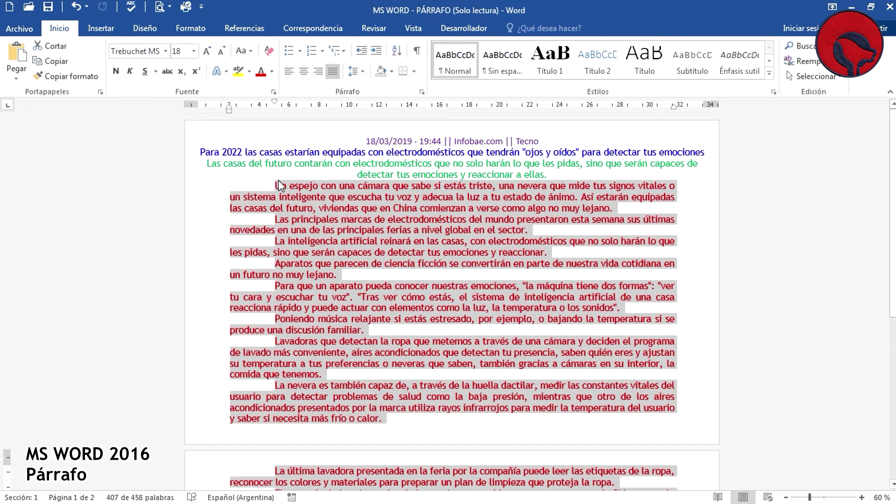
left_click(76, 8)
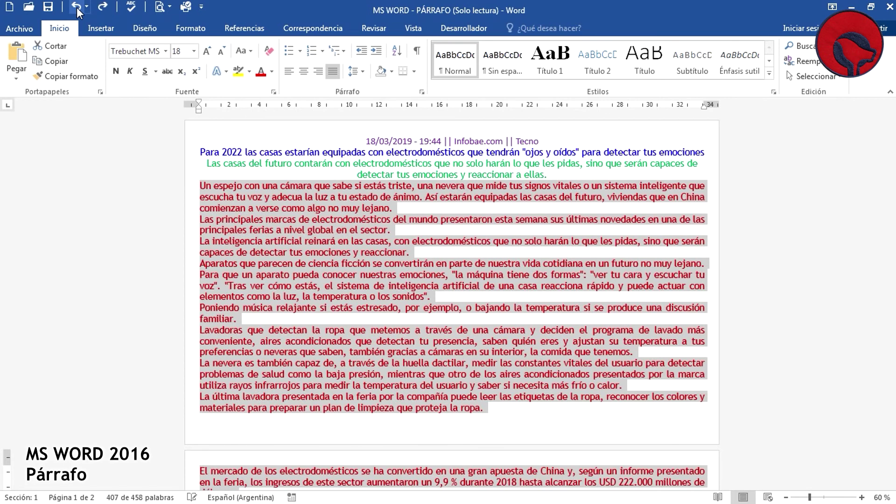
- Set Anterior and Posterior paragraph spacing to 6 pto in the Párrafo dialog
left_click(422, 92)
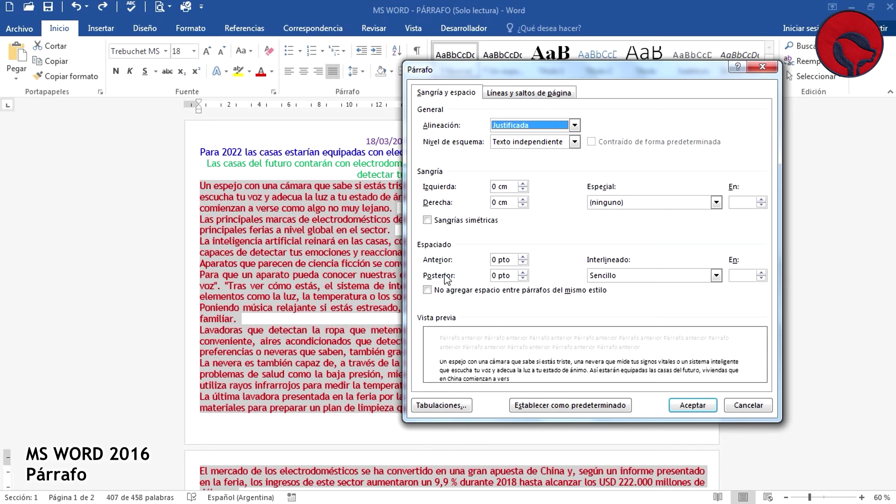
left_click(523, 257)
left_click(523, 257)
left_click(523, 257)
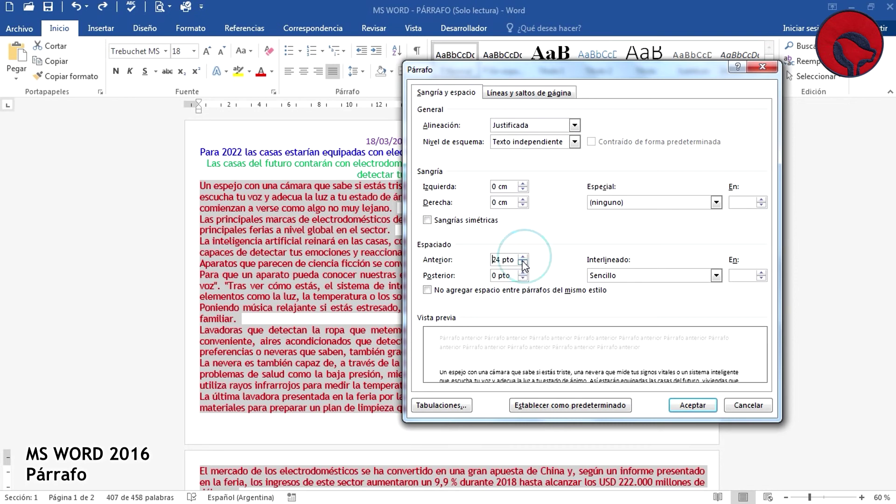
left_click(522, 263)
left_click(523, 263)
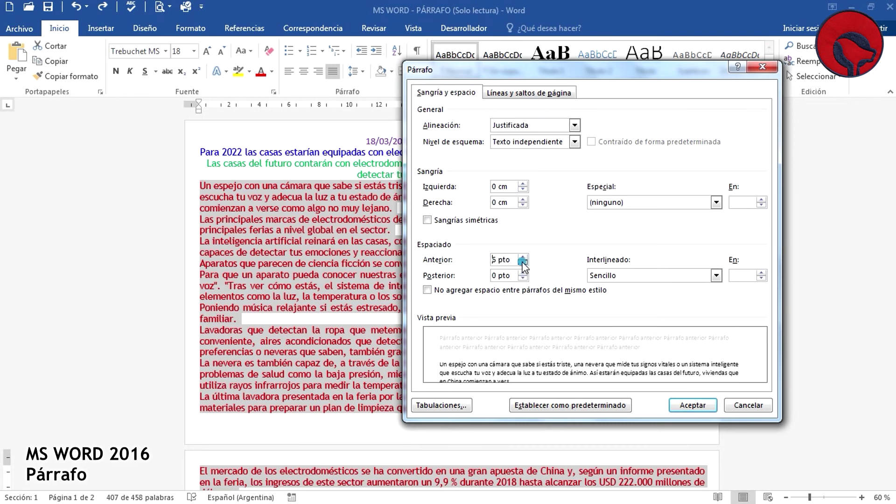
left_click(523, 257)
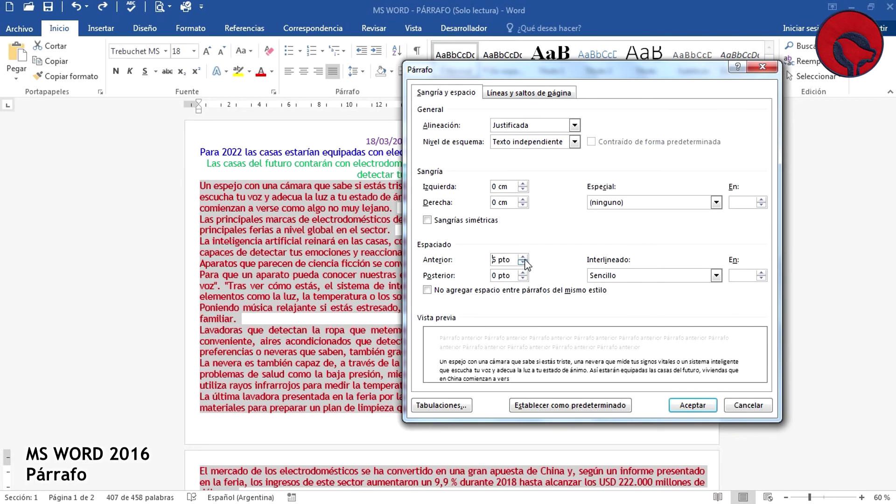
left_click(523, 264)
left_click(677, 405)
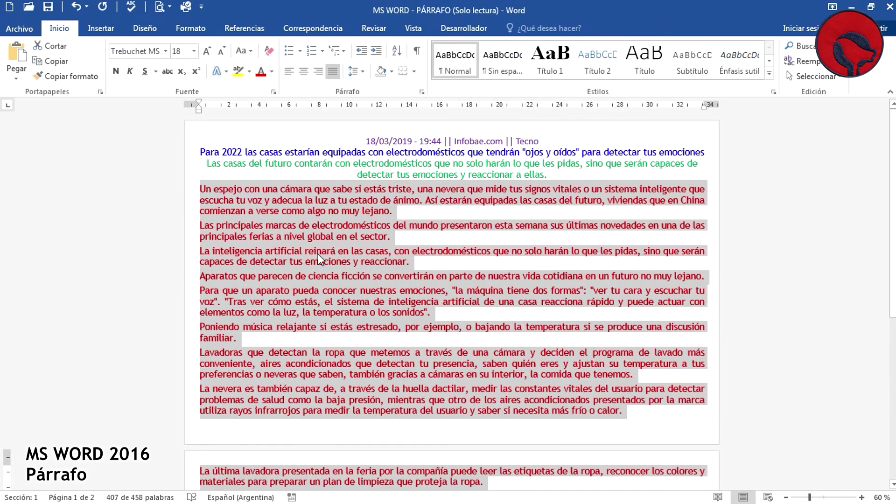
- Set the body paragraphs' Interlineado to 1,5 líneas
left_click(423, 93)
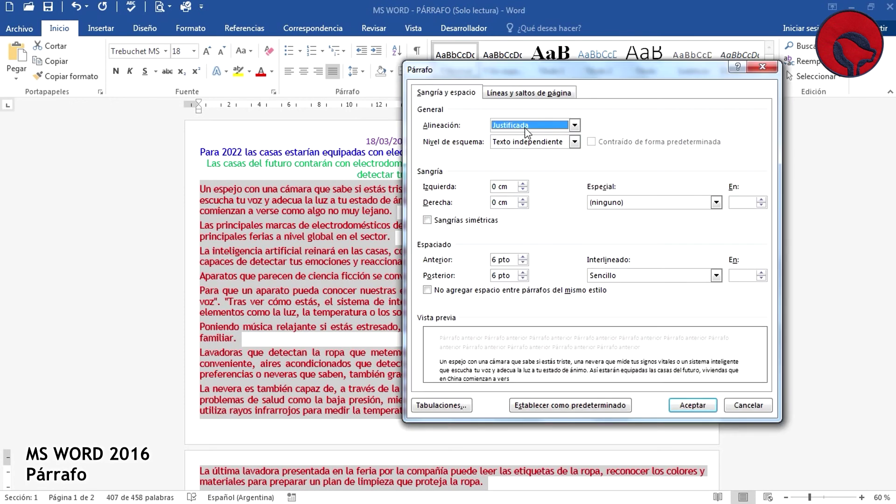
left_click(602, 276)
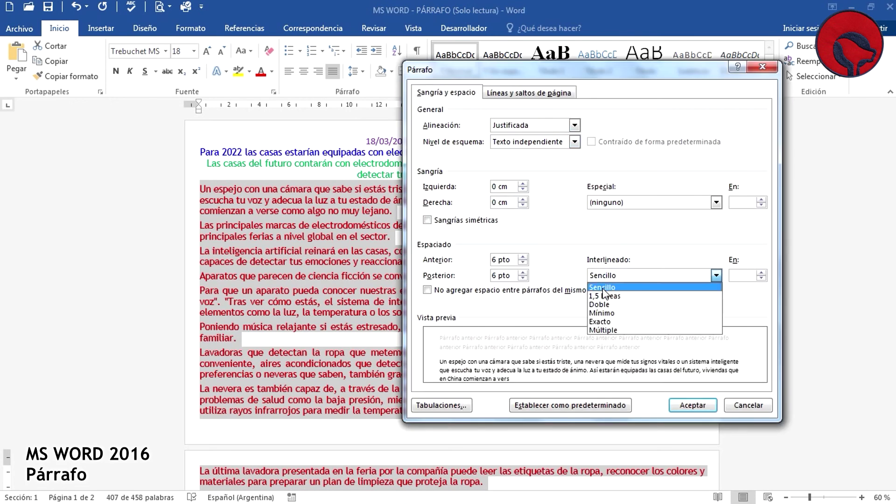
left_click(604, 294)
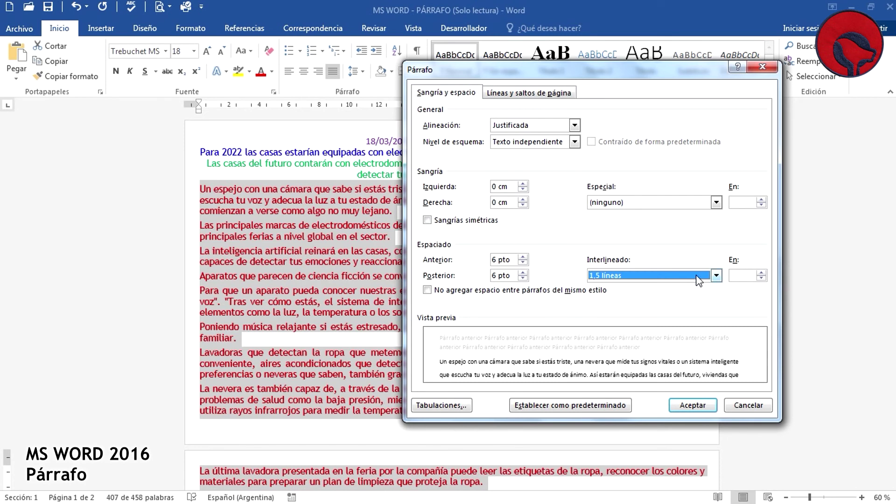
left_click(693, 406)
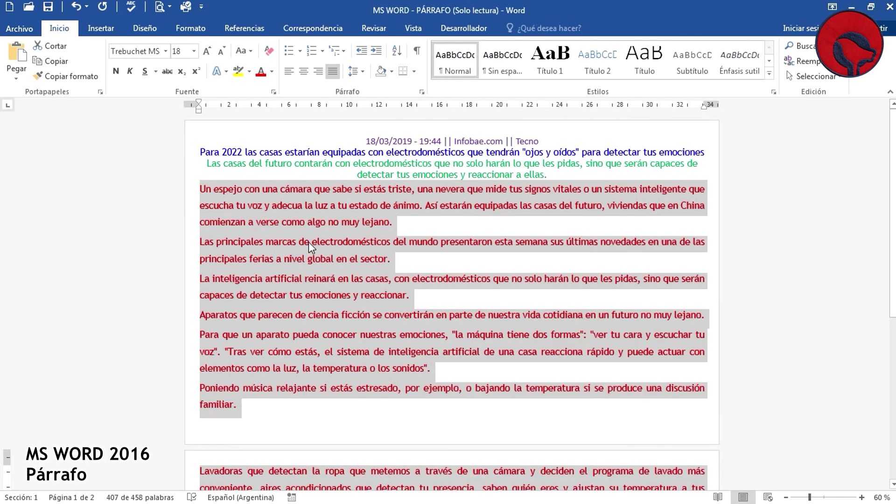
- Give the paragraphs a 1,25 cm first-line indent, then place the cursor after '…dólares.'
left_click(422, 92)
left_click(670, 206)
left_click(662, 217)
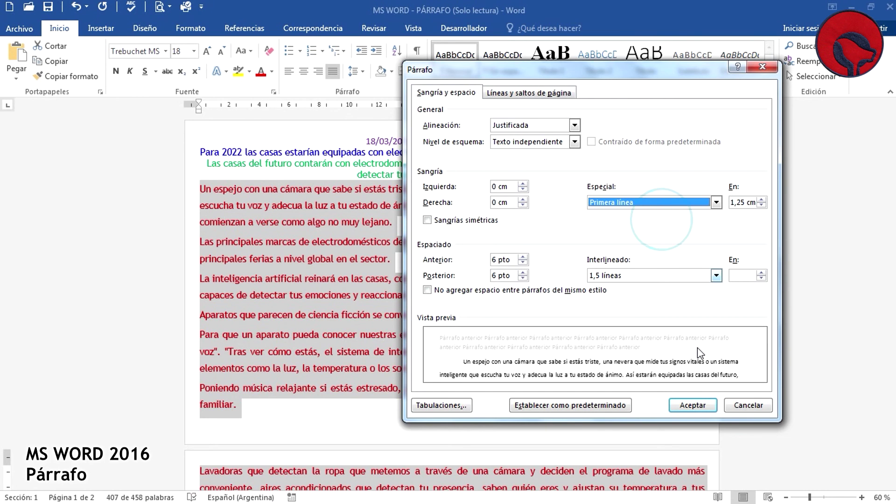
left_click(693, 405)
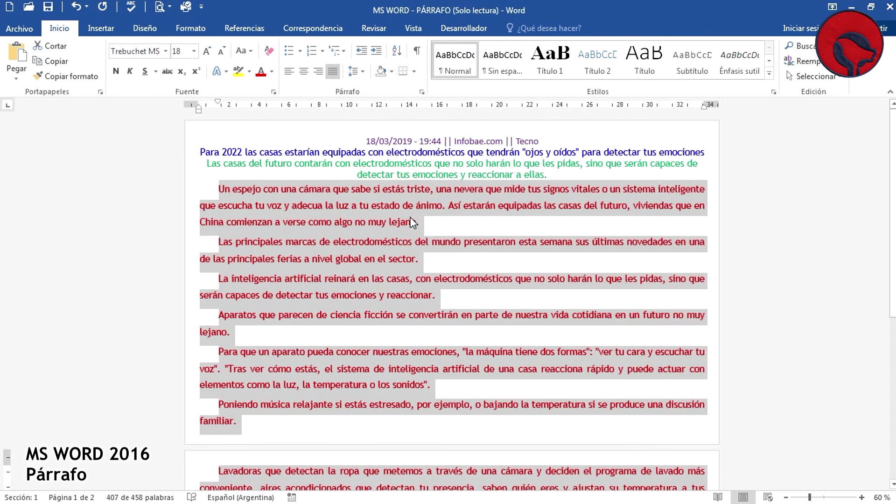
scroll(721, 296, "down", 1)
scroll(718, 298, "down", 2)
scroll(717, 301, "down", 2)
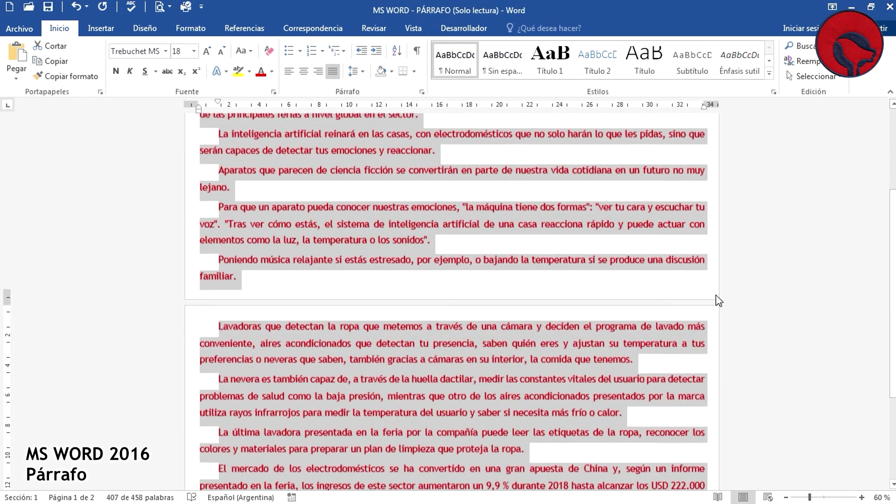
scroll(713, 301, "down", 1)
scroll(711, 297, "down", 1)
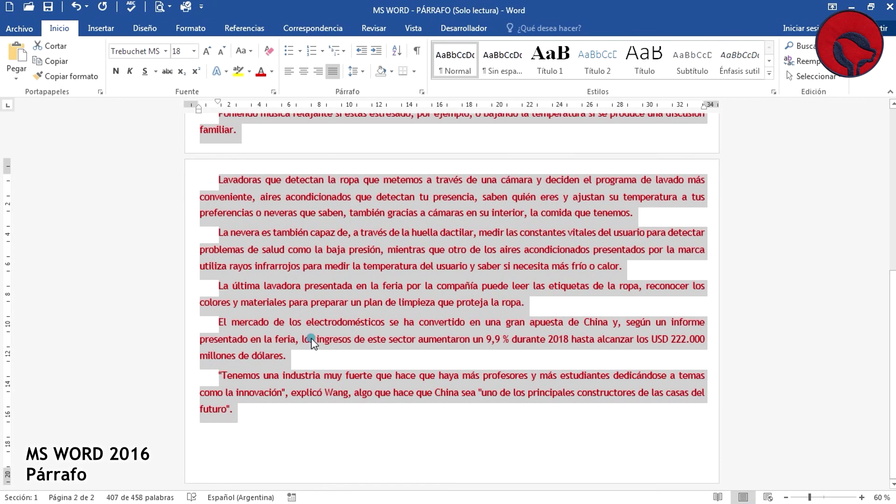
left_click(312, 338)
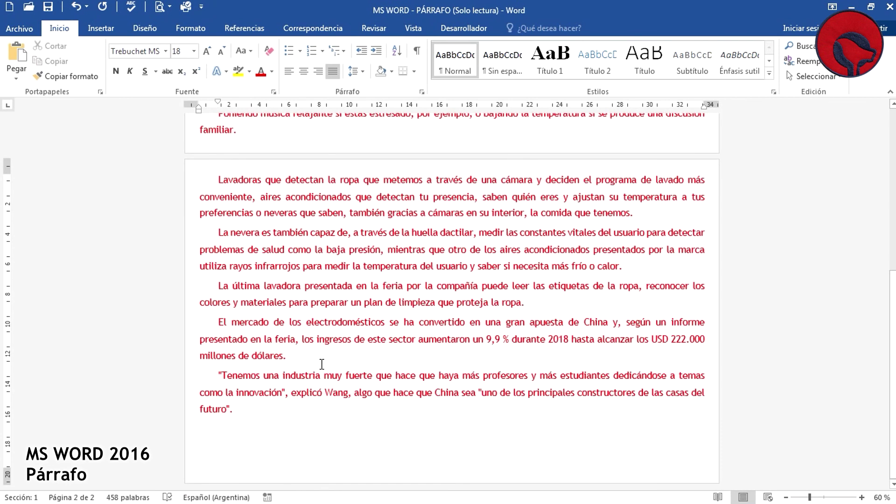
left_click(312, 357)
key("Return")
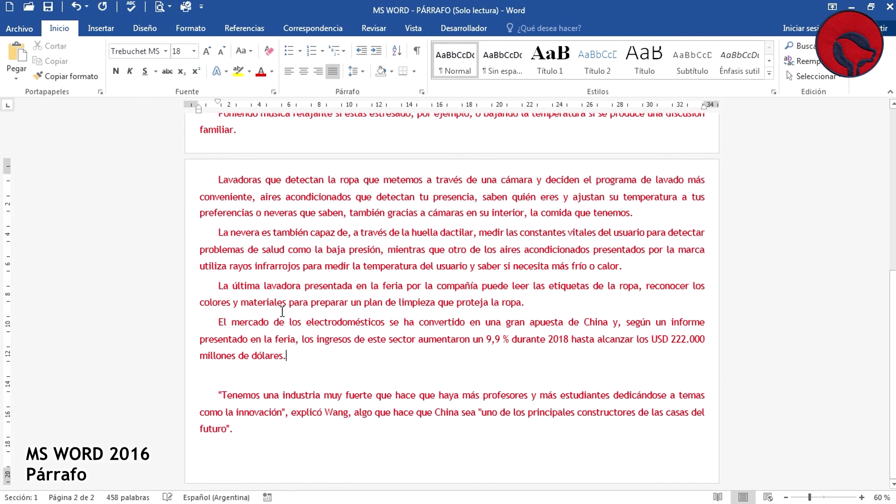
key("Delete")
left_click(422, 91)
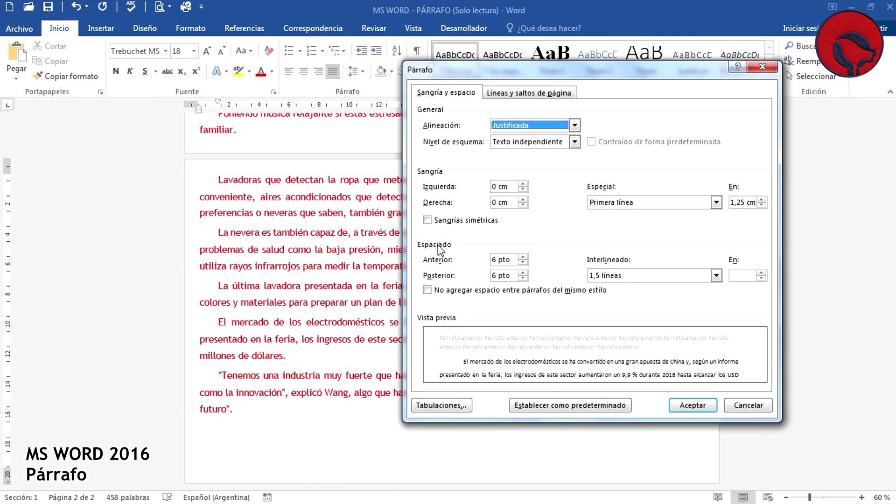
left_click(740, 404)
left_click(362, 295)
scroll(291, 379, "up", 1)
scroll(286, 374, "up", 3)
scroll(289, 326, "up", 2)
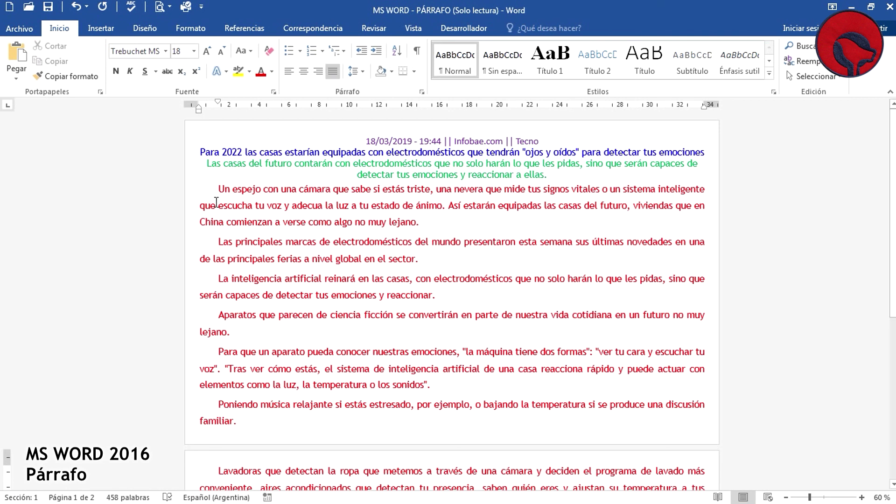
double_click(185, 198)
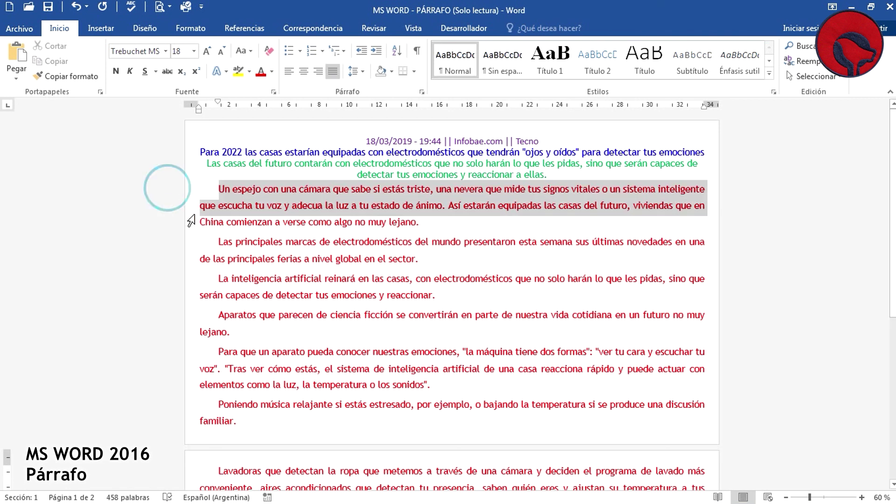
right_click(409, 193)
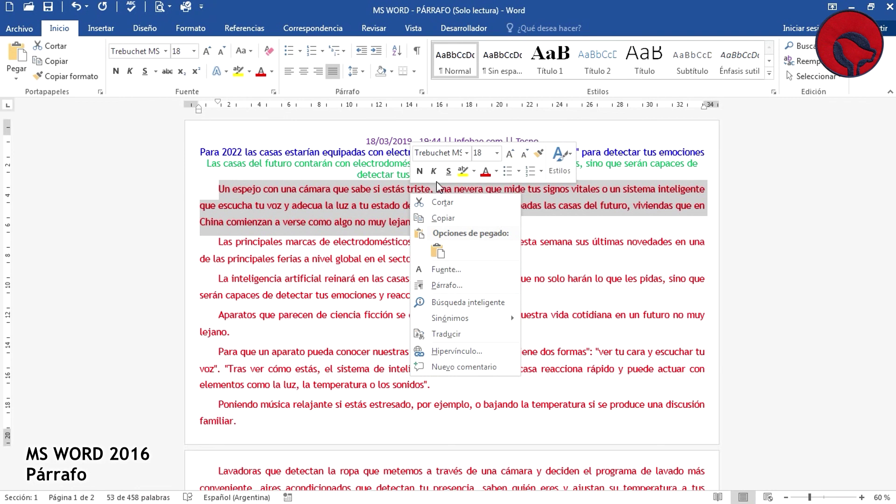
left_click(374, 197)
left_click(520, 222)
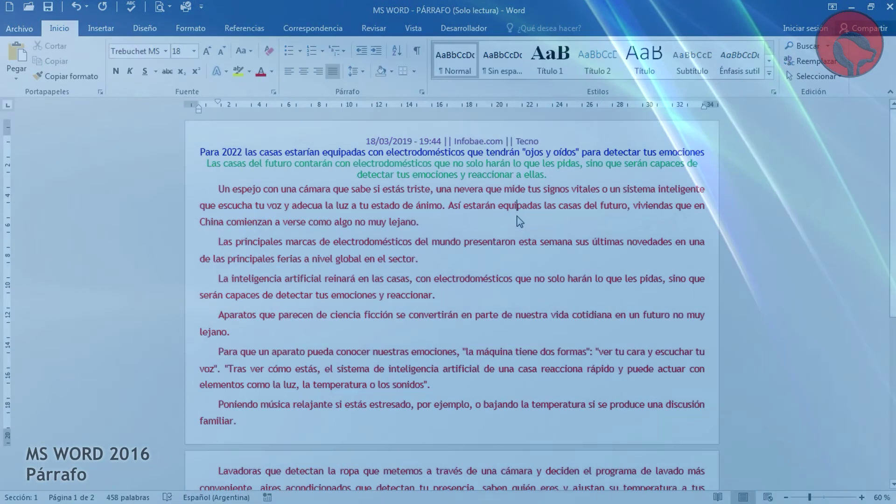